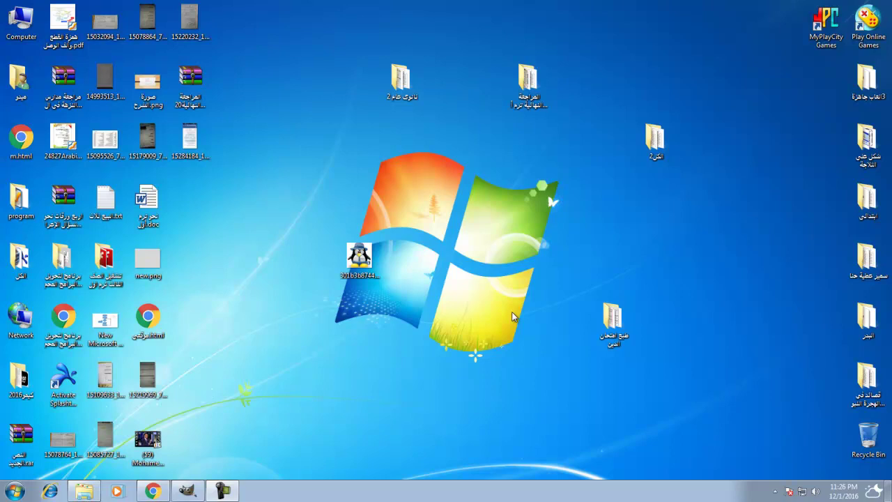
Restore GIMP's empty main window from the taskbar onto the desktop.
click(183, 492)
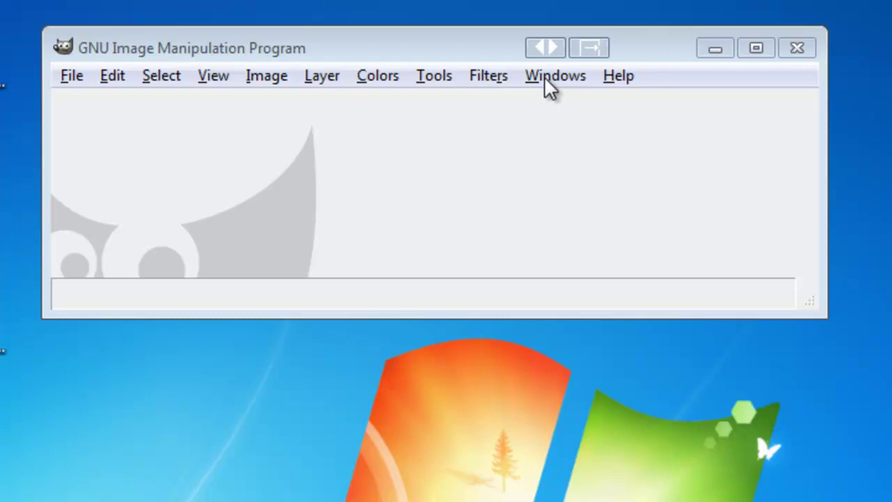
Switch GIMP to Single-Window Mode and maximize the combined window.
click(545, 76)
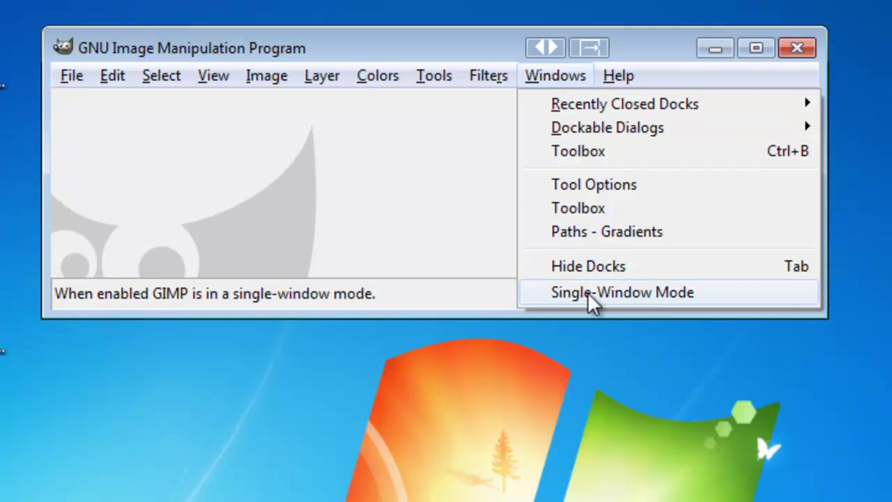
click(659, 292)
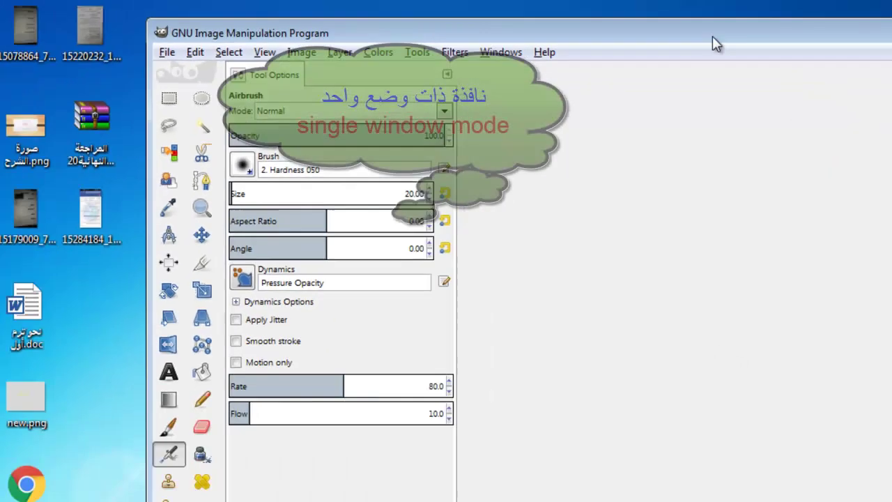
double_click(713, 40)
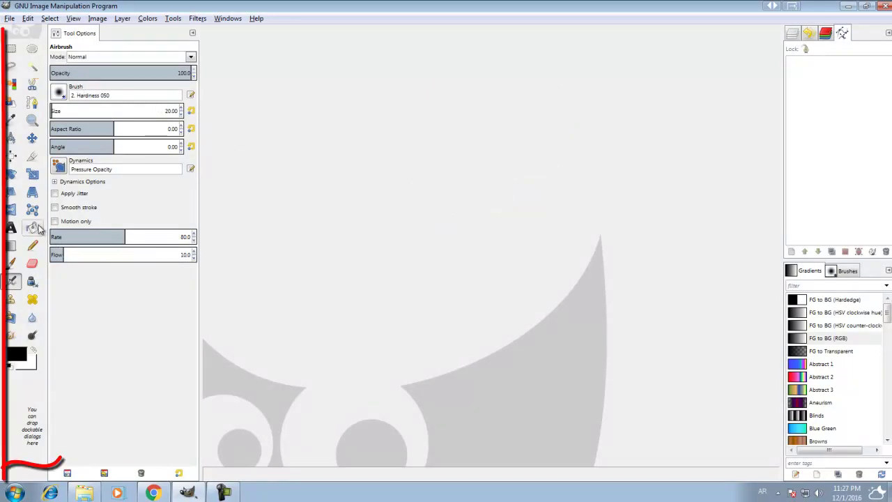
Widen the toolbox to three tool columns and make Pencil the active tool.
drag(47, 230, 82, 233)
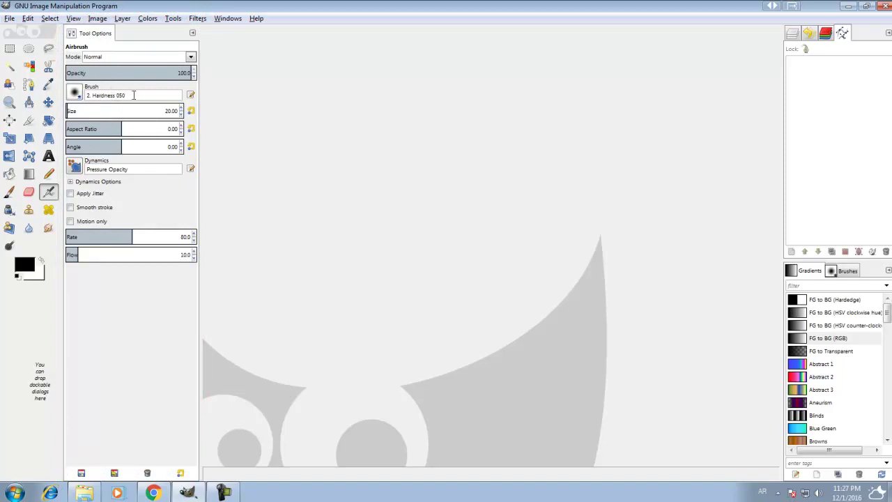
click(10, 48)
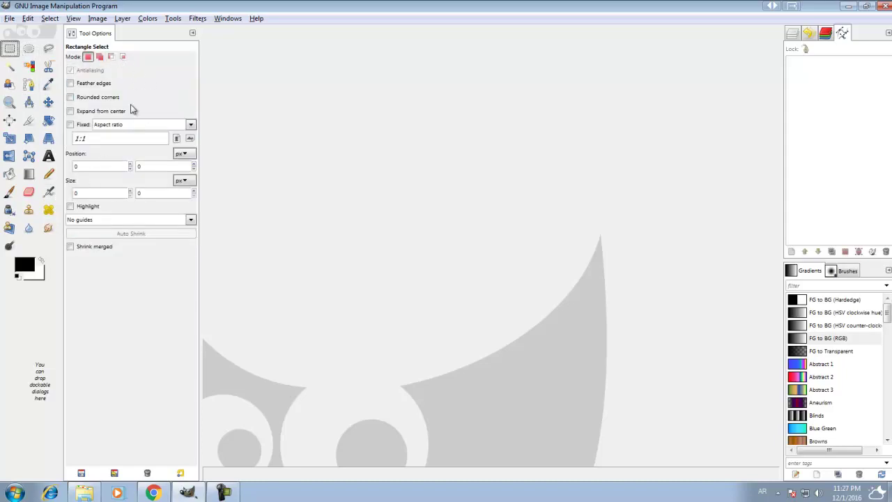
click(48, 177)
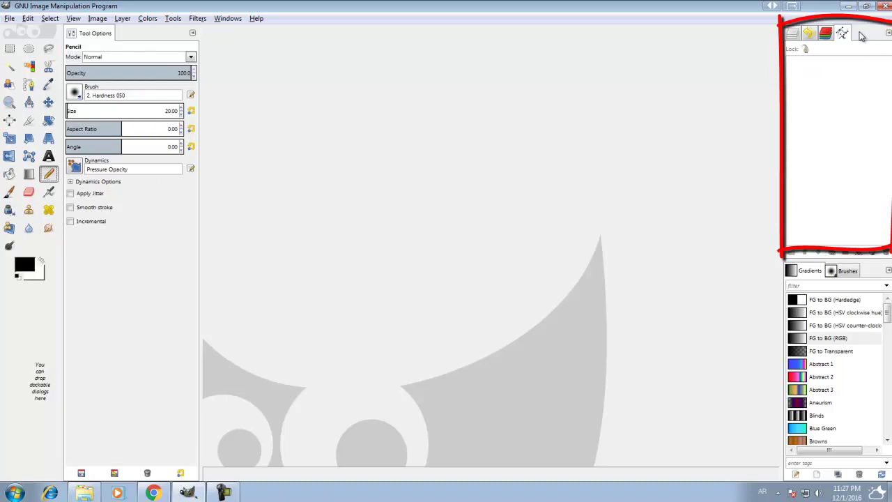
Browse the Layers, Brushes and Gradients dock tabs, ending on the Gradients list.
click(796, 36)
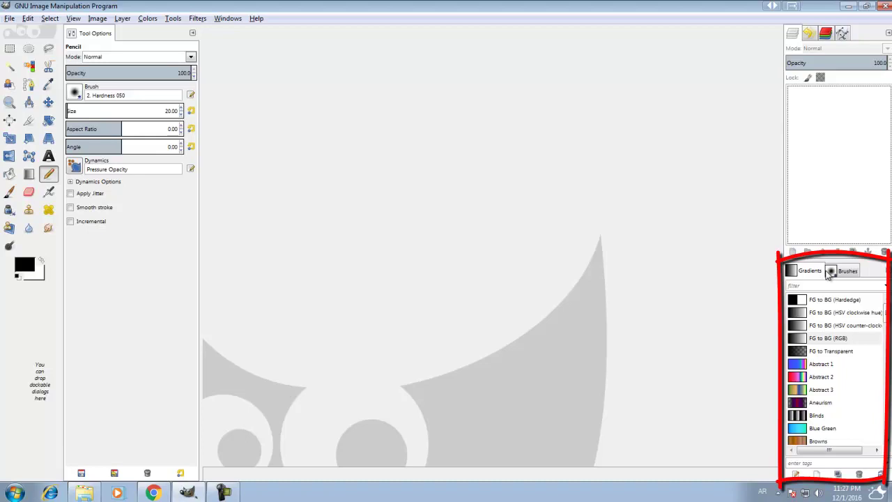
click(837, 273)
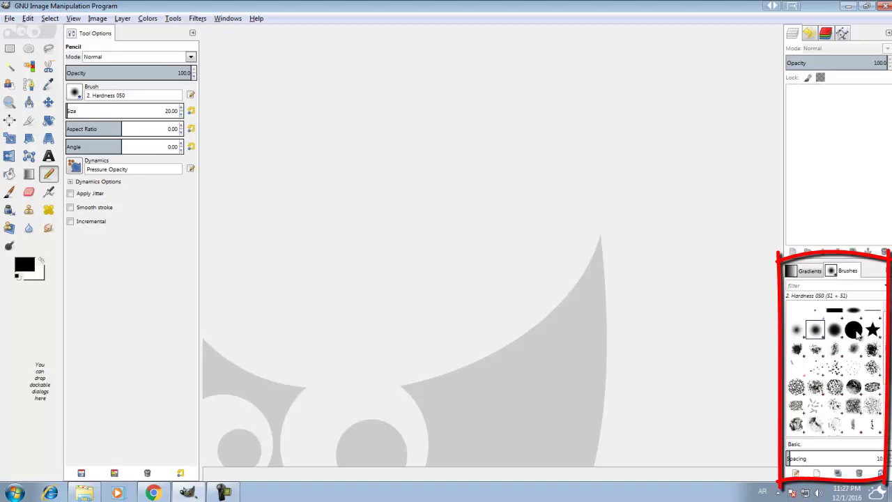
click(805, 276)
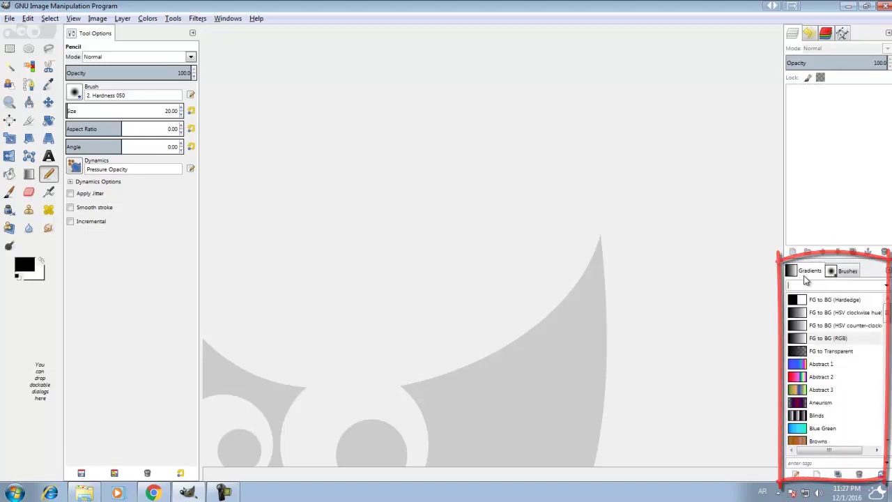
scroll(833, 369, down, 2)
scroll(833, 369, down, 2)
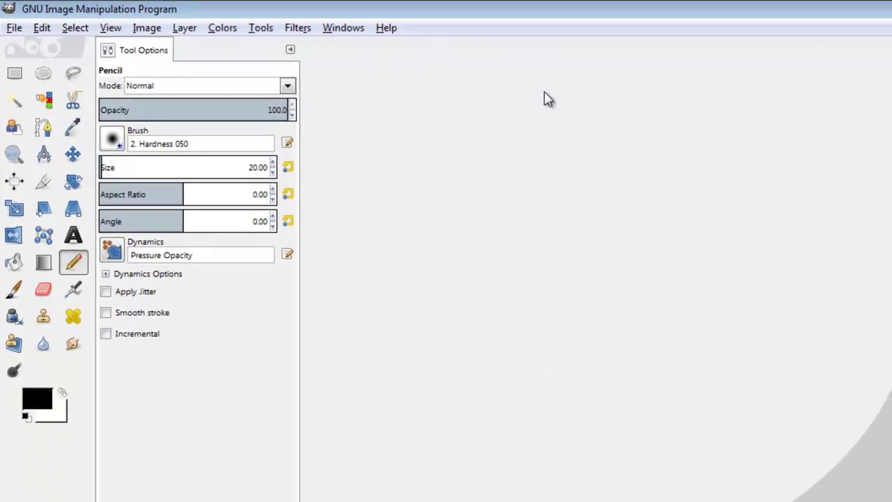
Open the penguin JPG and the scanned document JPG from the Desktop together.
click(15, 27)
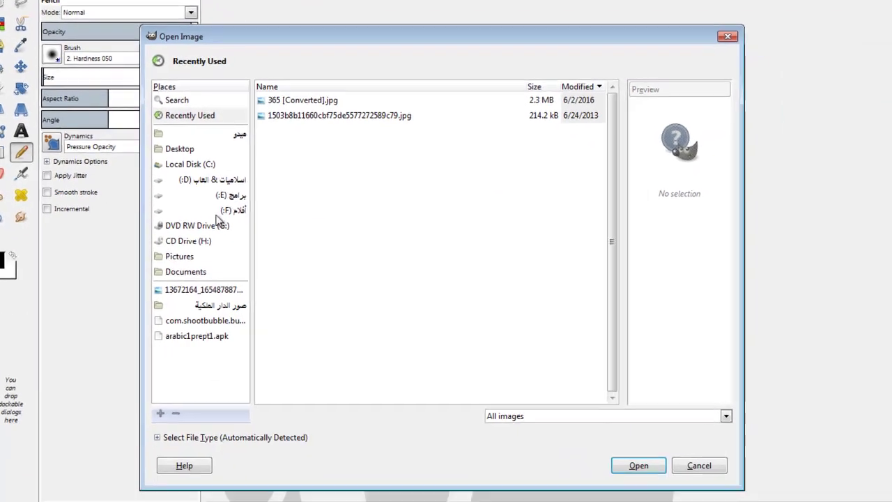
click(189, 150)
scroll(484, 309, down, 2)
scroll(418, 321, down, 2)
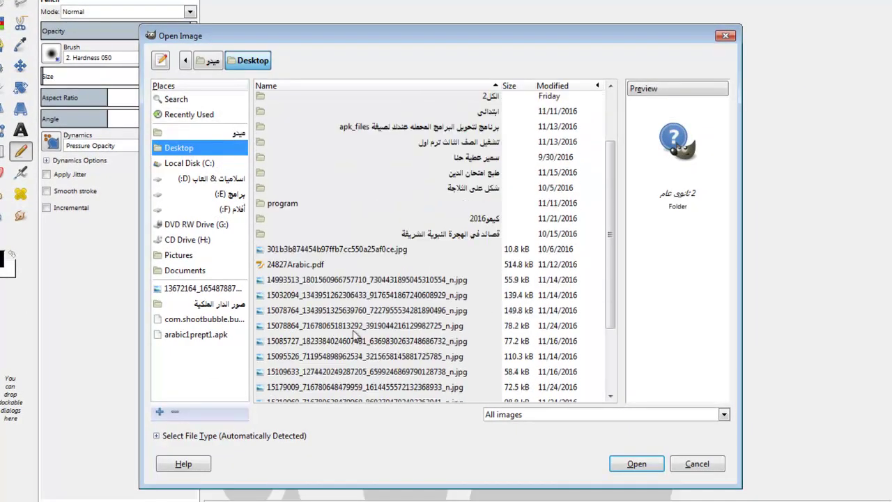
click(299, 249)
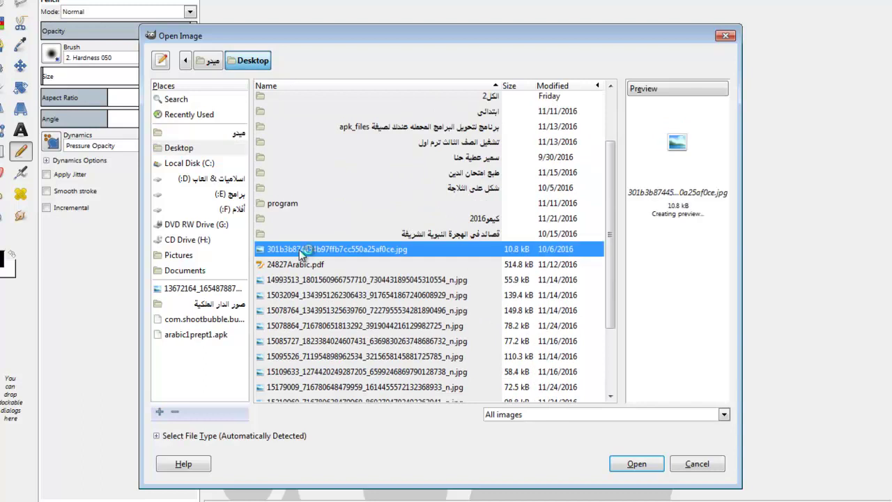
click(329, 280)
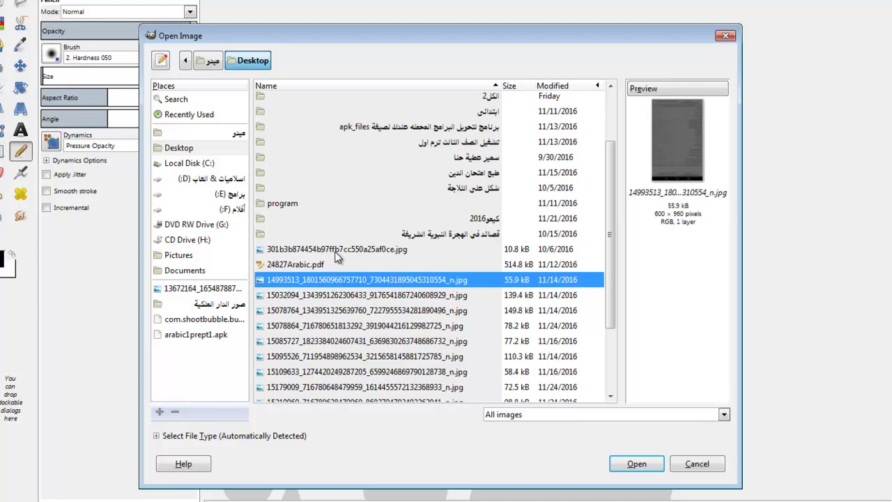
ctrl+click(344, 252)
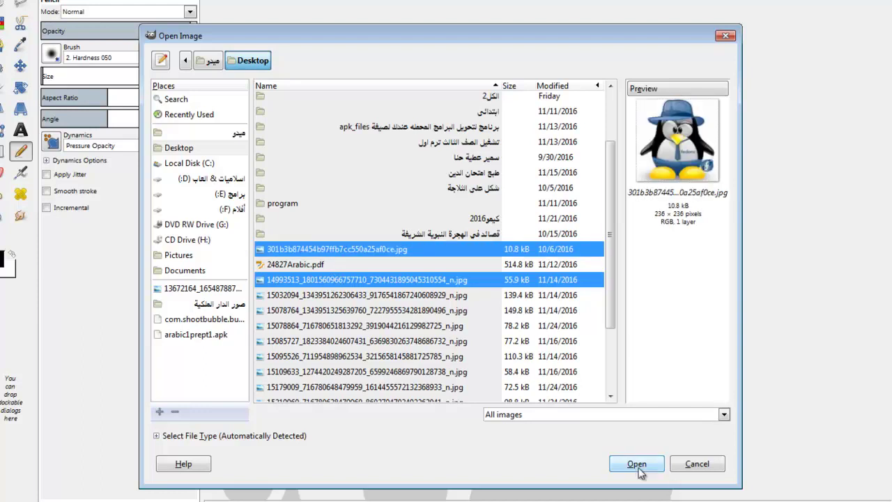
click(637, 467)
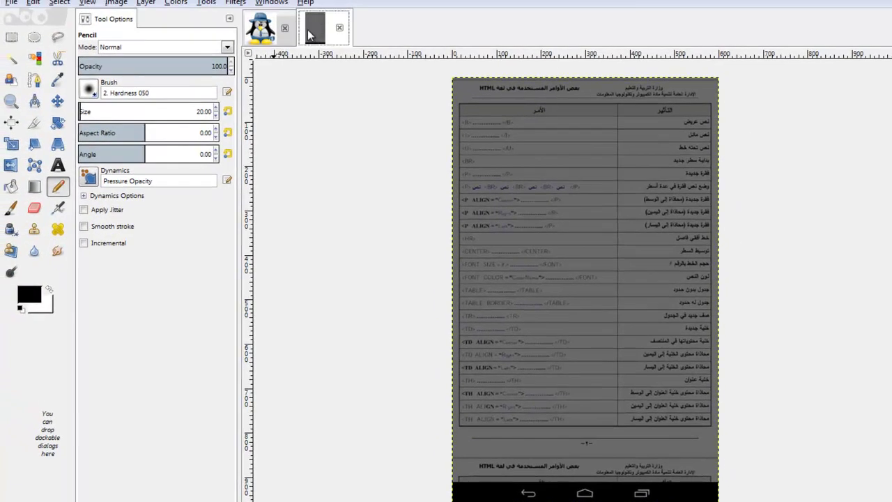
Bring the penguin image into view and display the Selection Tools list.
click(264, 32)
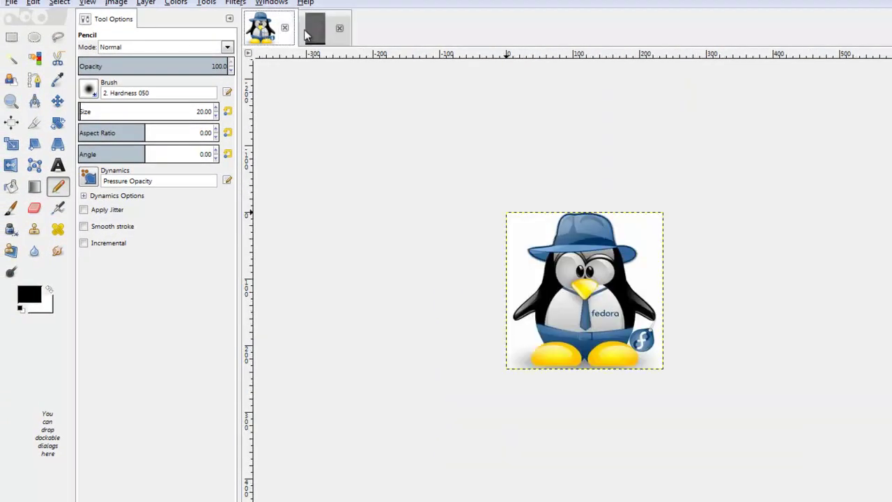
click(306, 34)
click(268, 39)
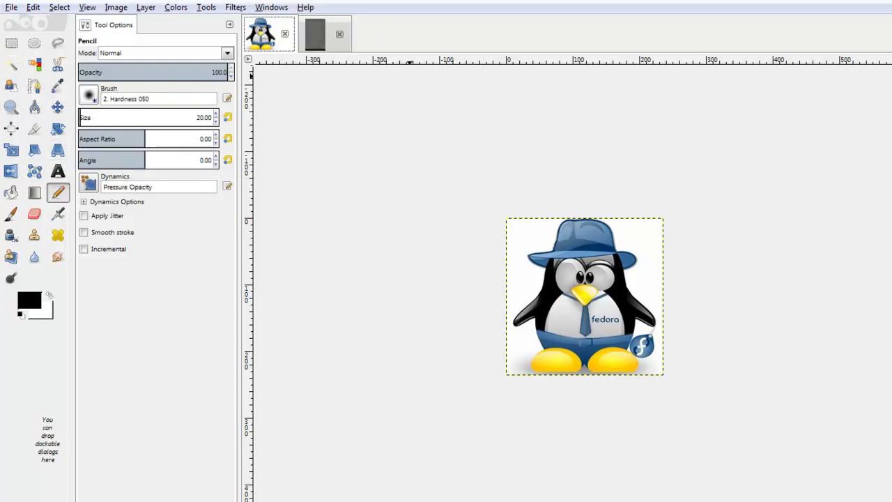
click(214, 10)
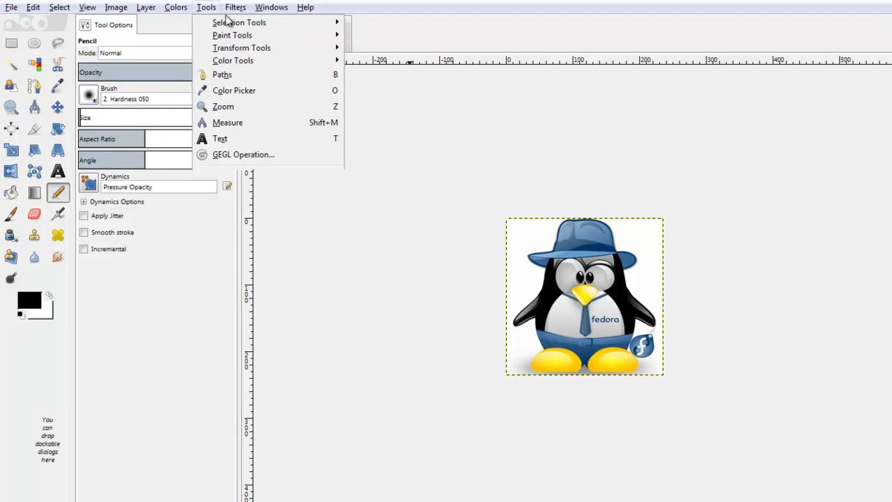
mouse_move(239, 23)
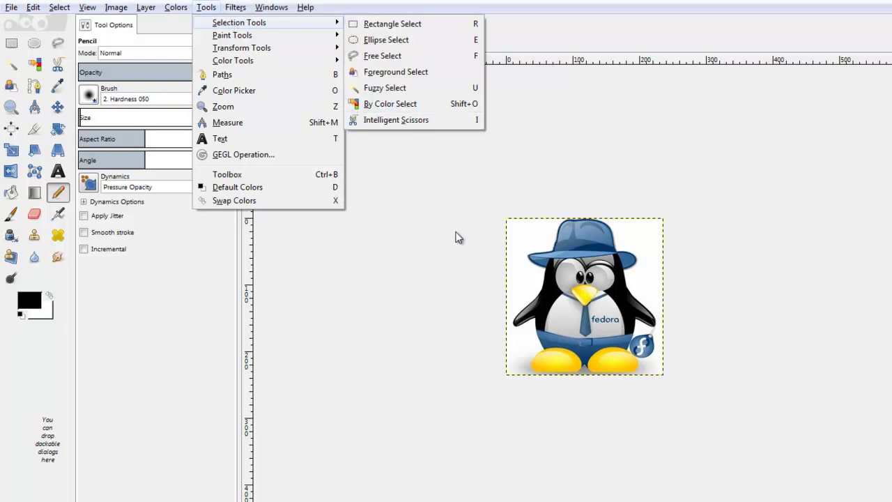
Draw a rectangular selection across the penguin's body, then clear it with Select > None.
click(430, 203)
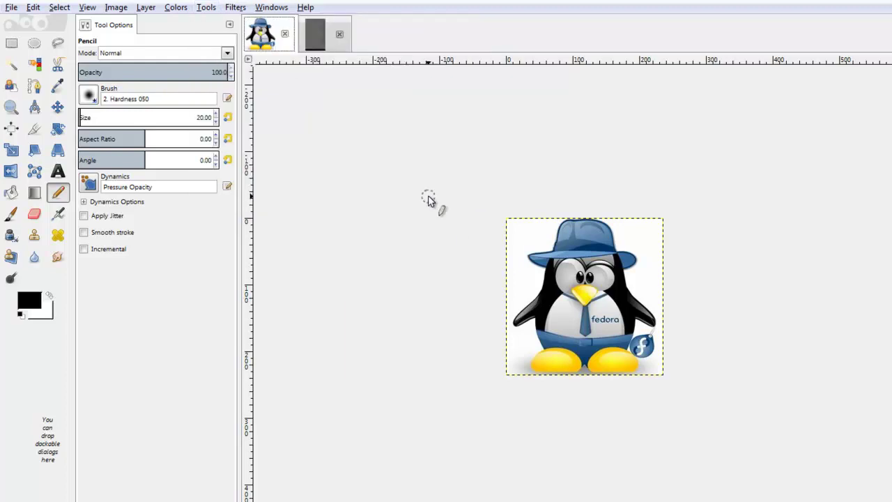
click(9, 46)
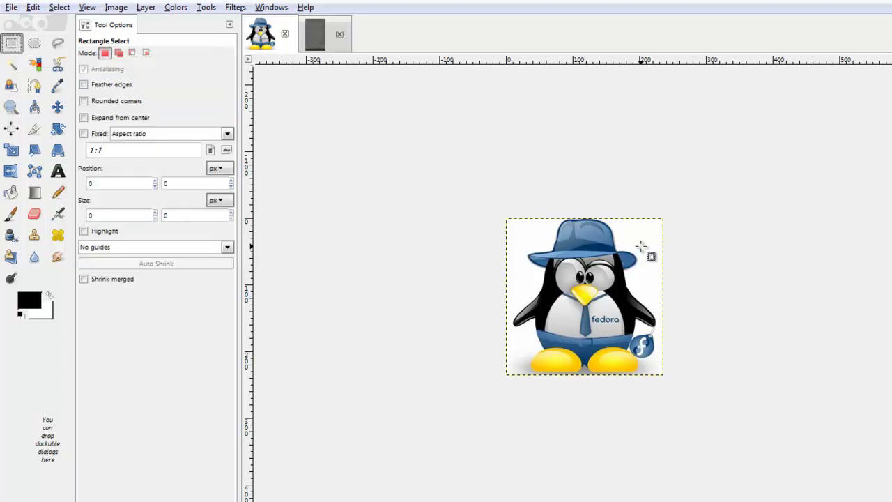
drag(642, 244, 532, 321)
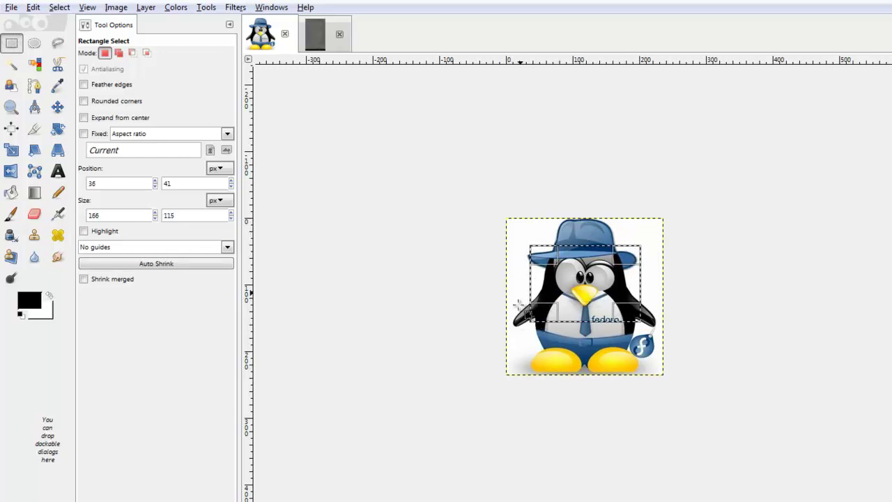
click(59, 10)
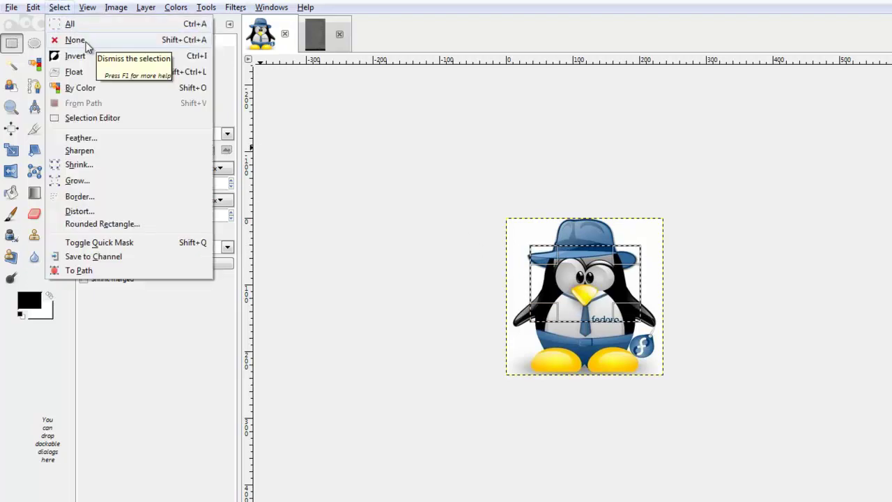
click(183, 42)
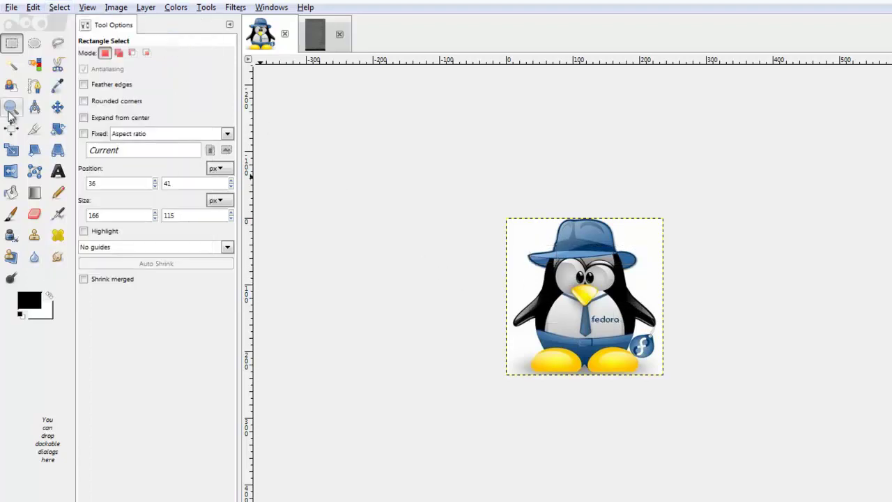
Try an elliptical selection around the Fedora logo, then clear it.
click(34, 44)
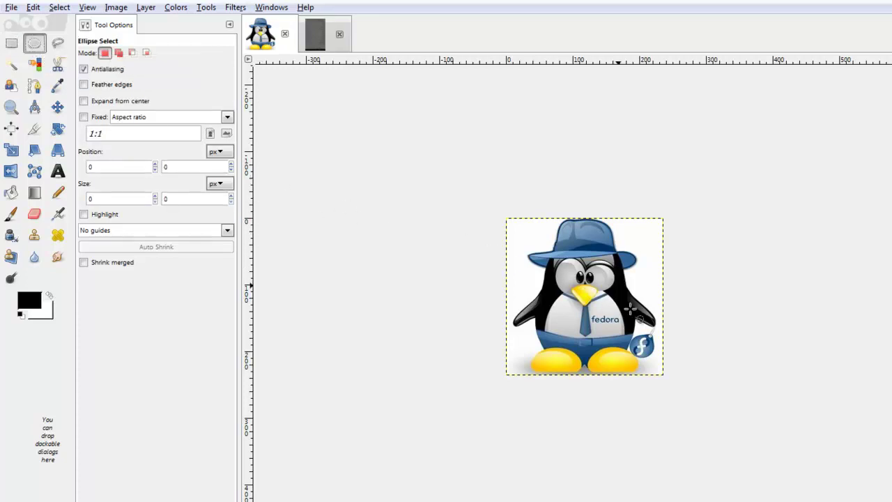
drag(627, 329, 659, 362)
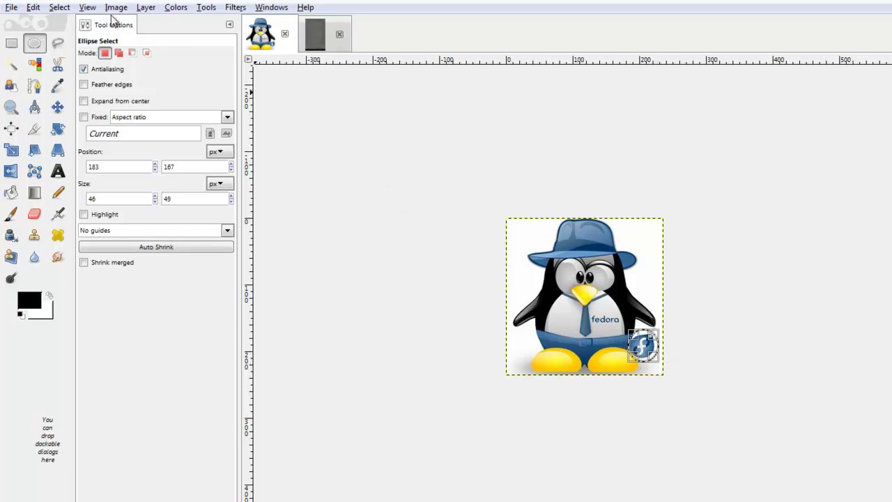
click(59, 7)
click(80, 41)
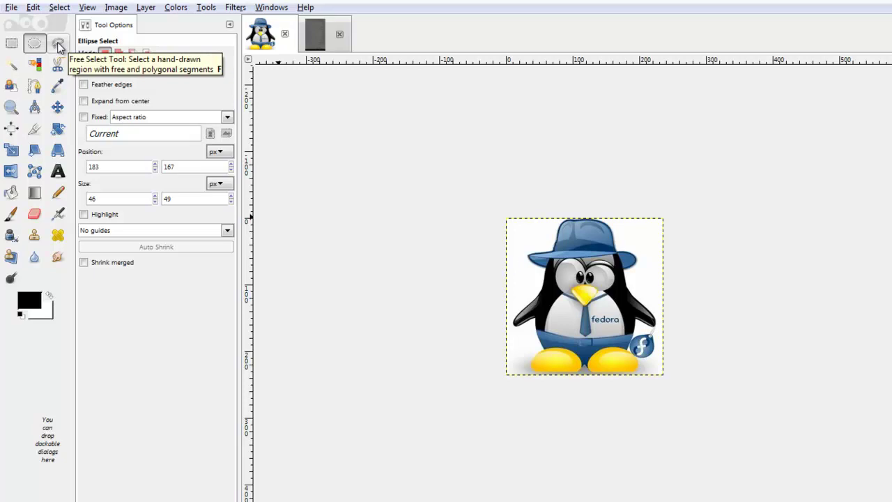
Trace a closed freehand lasso outline around the whole penguin, hat and feet included.
click(58, 45)
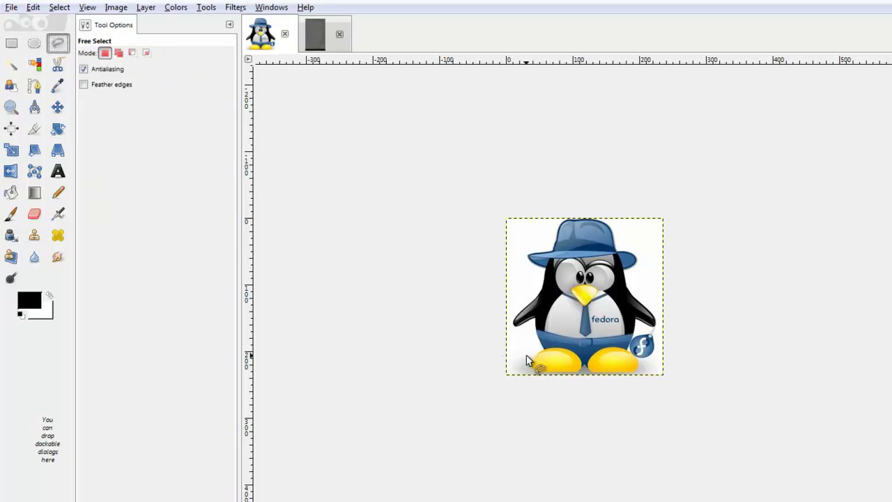
drag(530, 339, 530, 251)
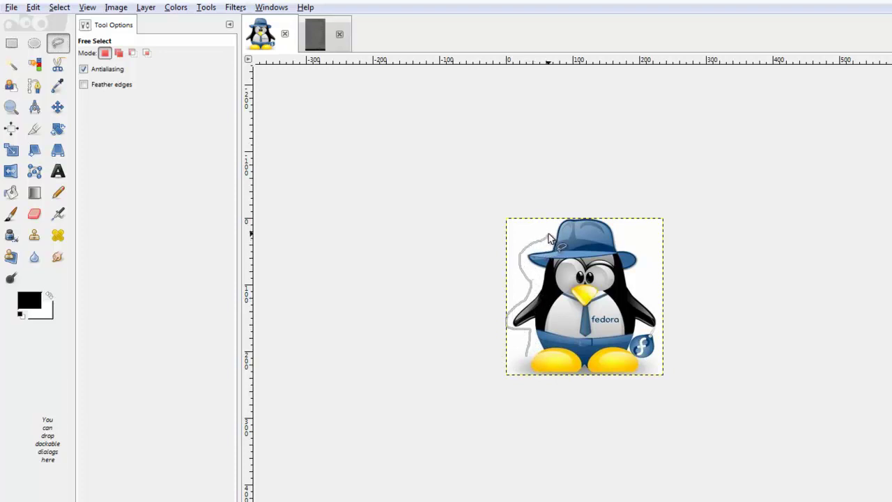
mouse_move(584, 223)
mouse_down()
mouse_move(623, 231)
mouse_move(649, 261)
mouse_move(643, 280)
mouse_move(659, 324)
mouse_move(656, 357)
mouse_move(615, 373)
mouse_move(524, 377)
mouse_up()
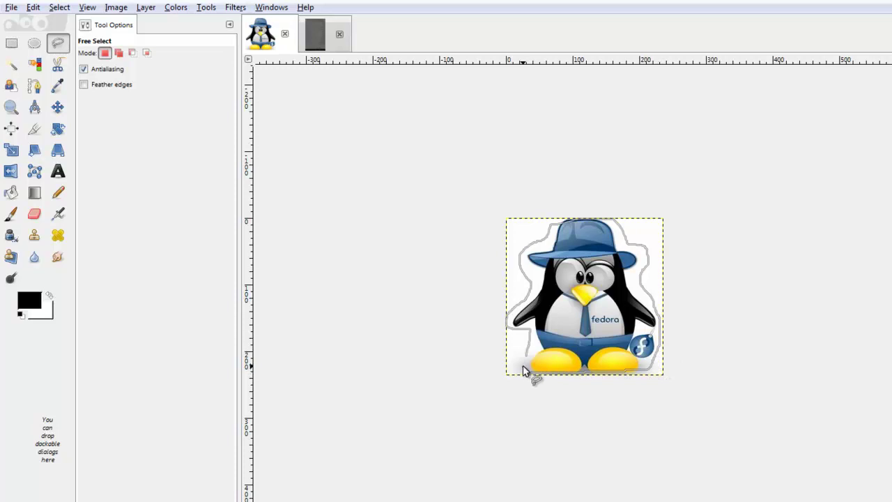
drag(525, 364, 528, 363)
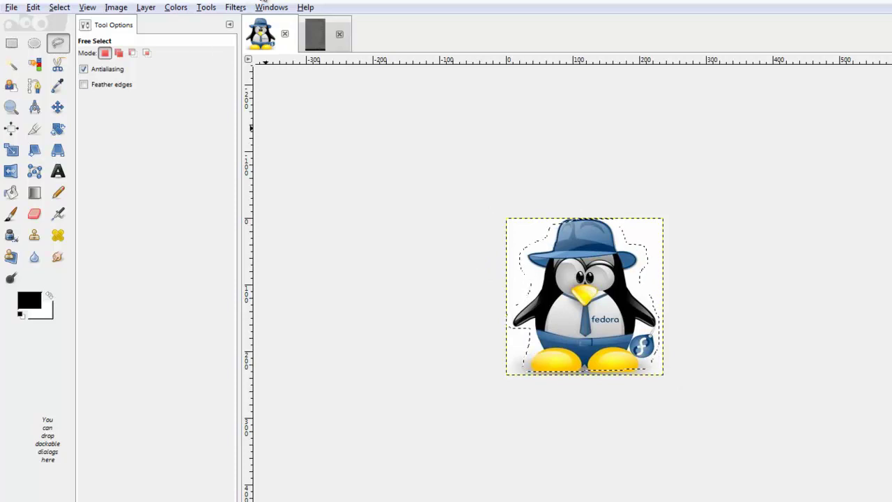
Copy the traced penguin and paste it onto the scanned document page.
click(40, 8)
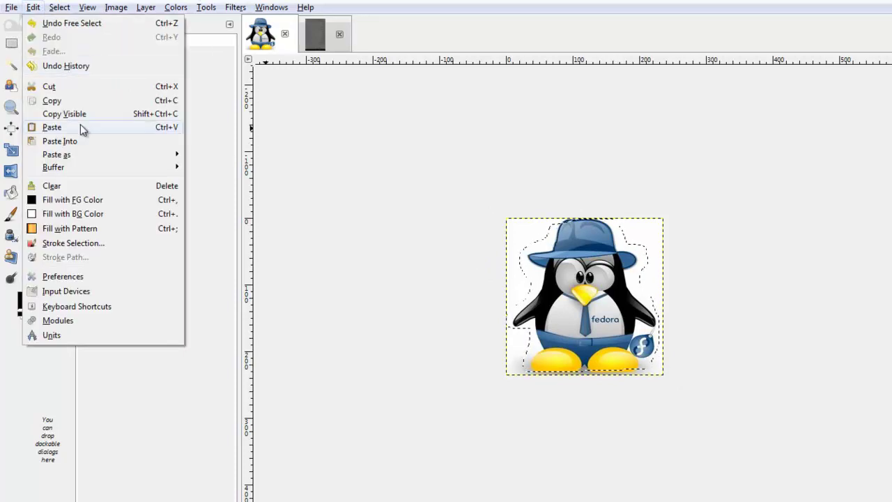
click(64, 102)
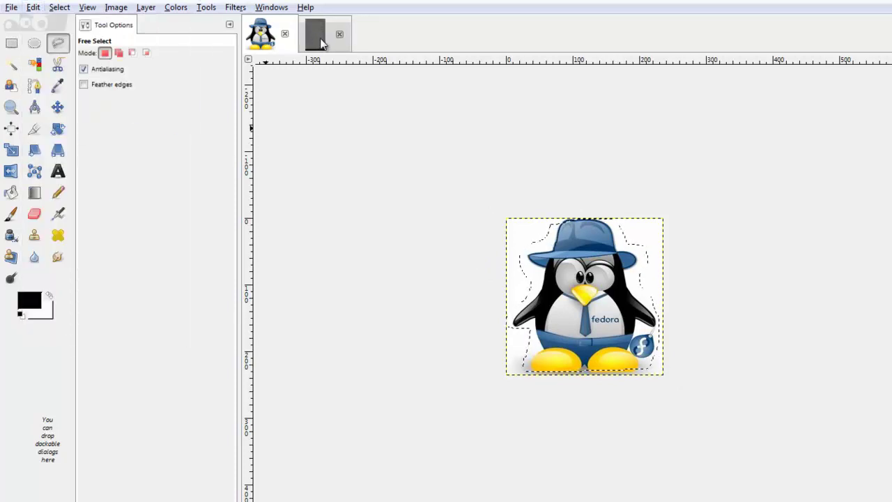
click(321, 43)
click(35, 8)
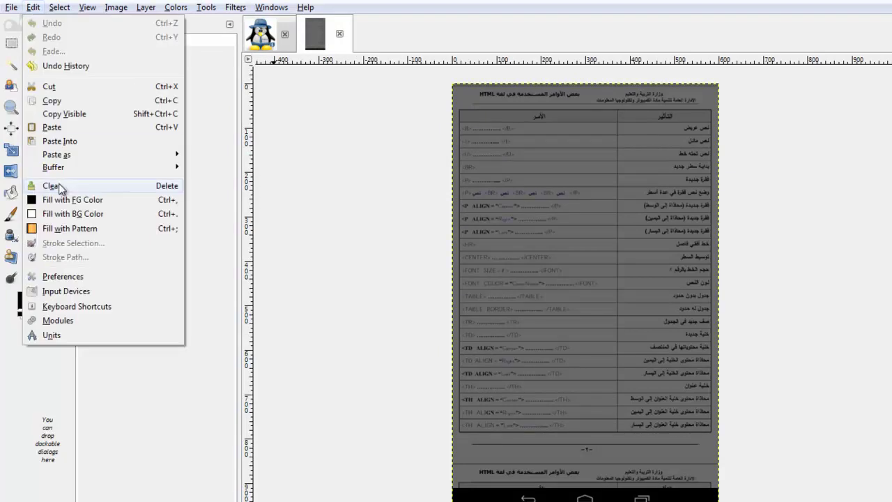
click(62, 127)
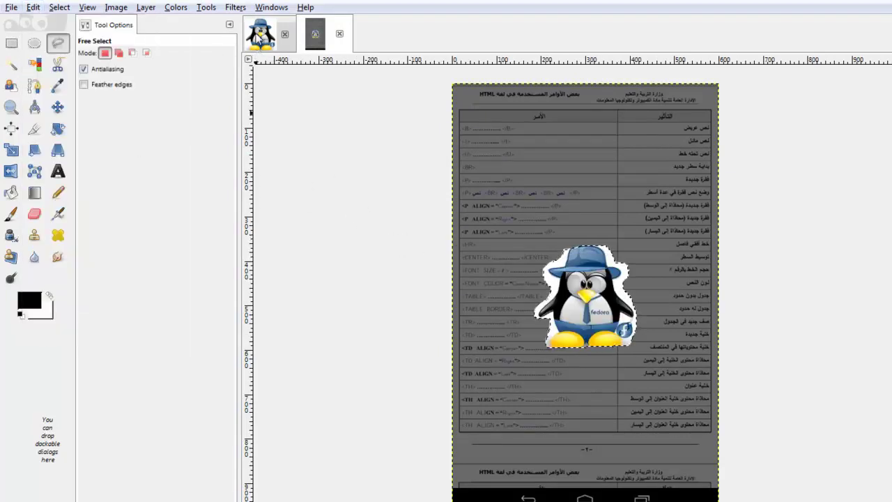
Return to the penguin image and remove its selection.
click(260, 35)
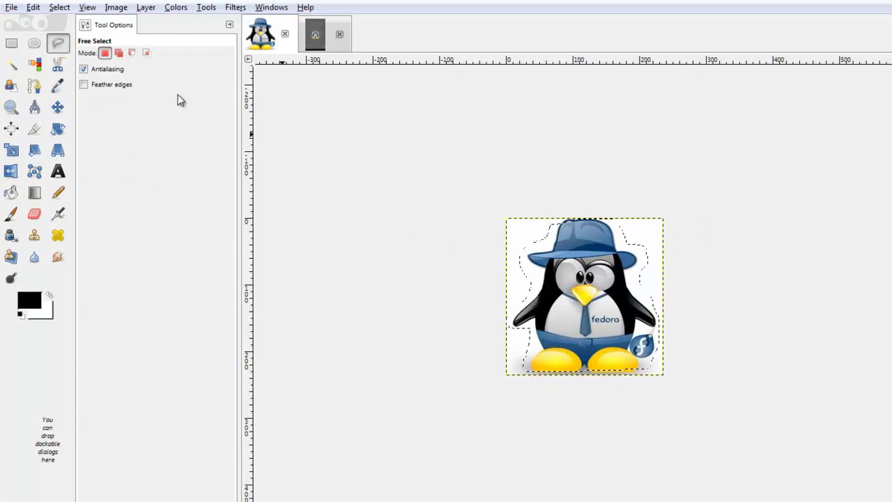
click(69, 7)
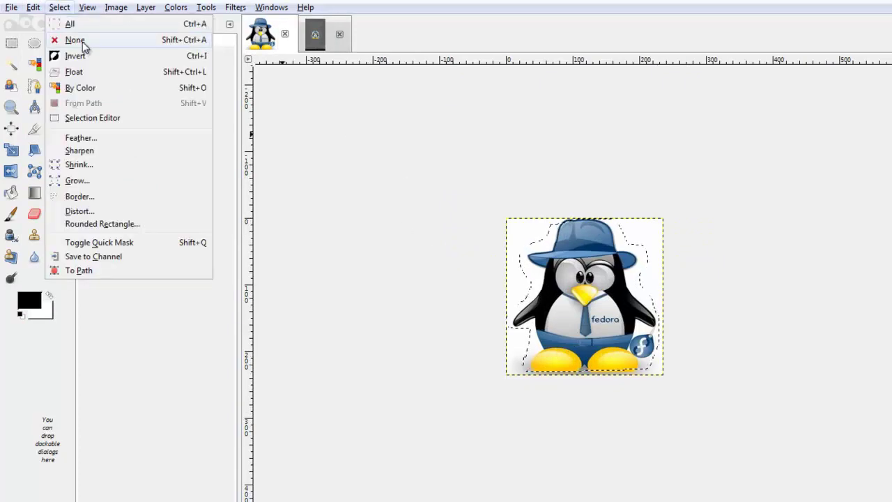
click(80, 39)
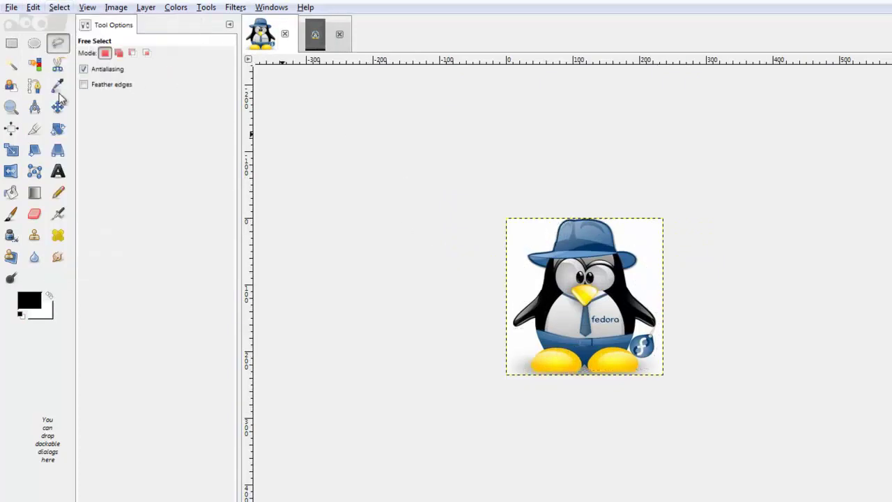
With Fuzzy Select and a raised threshold, select the penguin's yellow feet.
click(12, 65)
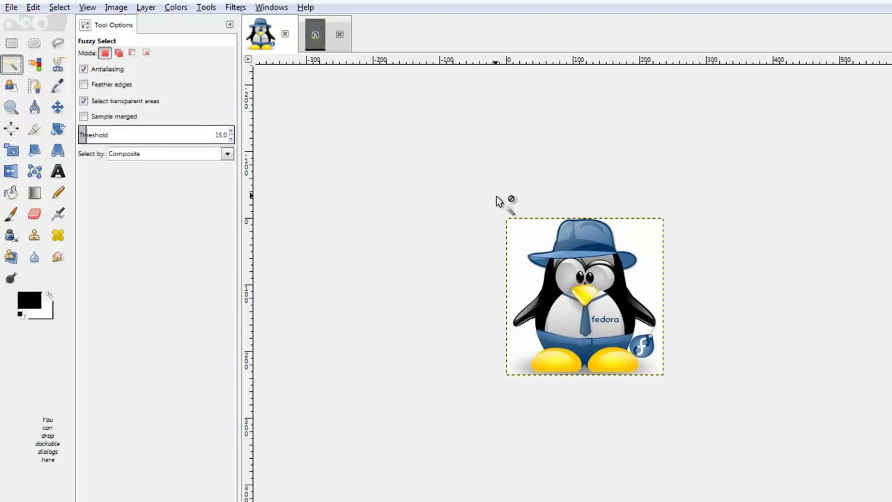
click(102, 135)
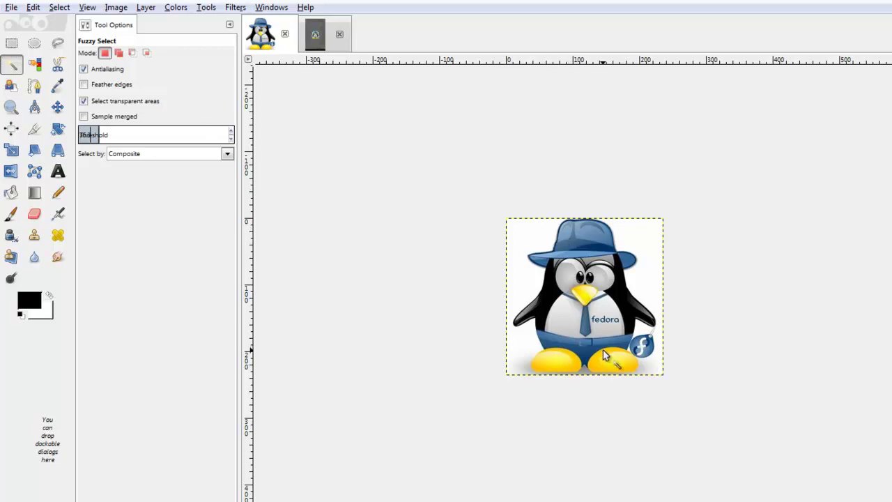
click(619, 359)
drag(119, 137, 133, 137)
click(561, 361)
click(609, 365)
Try colour selections on the tie, belly, body and hat, ending on the right foot.
click(583, 322)
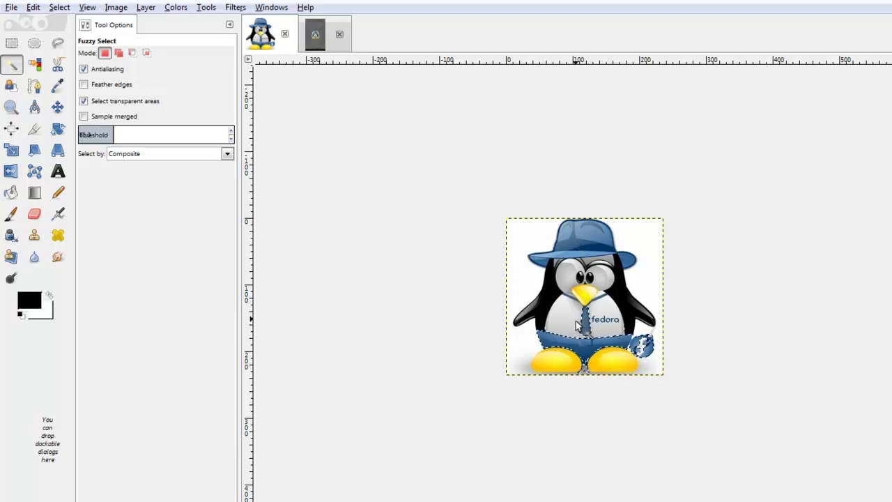
click(564, 315)
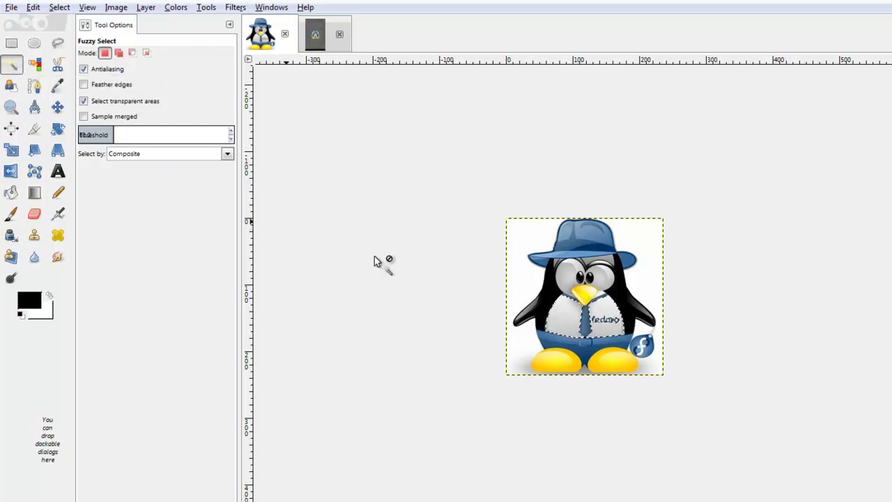
click(622, 298)
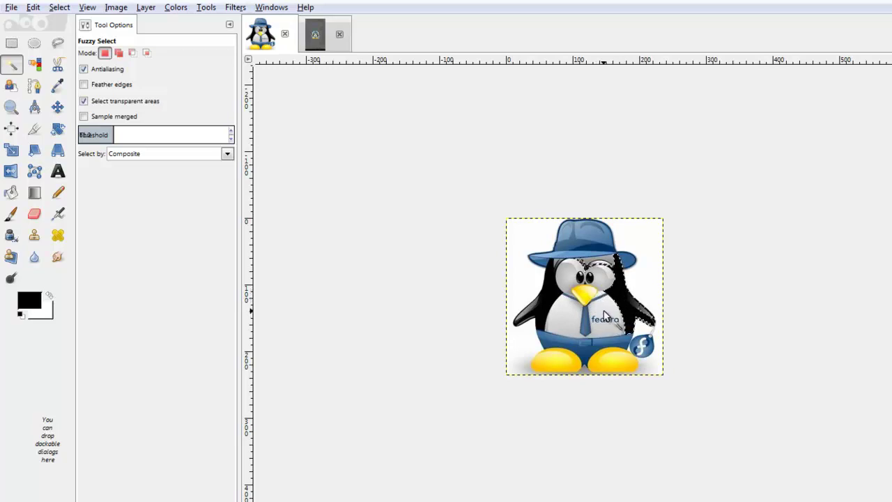
click(578, 234)
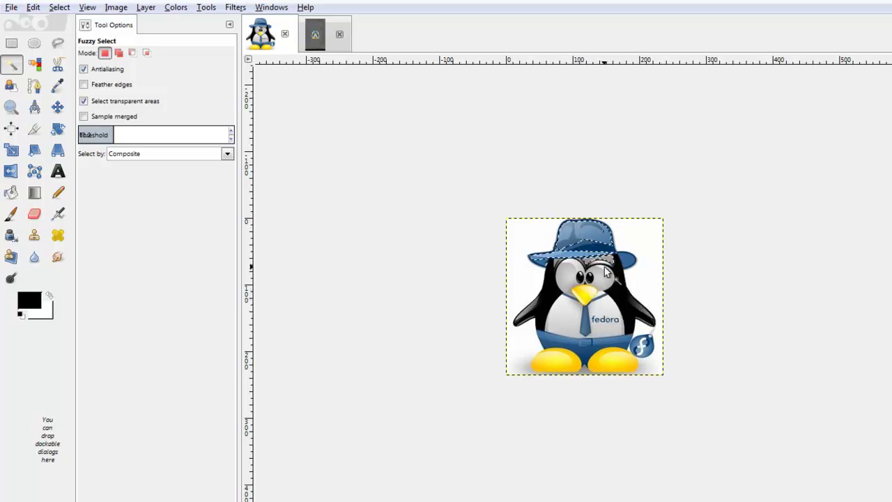
click(605, 361)
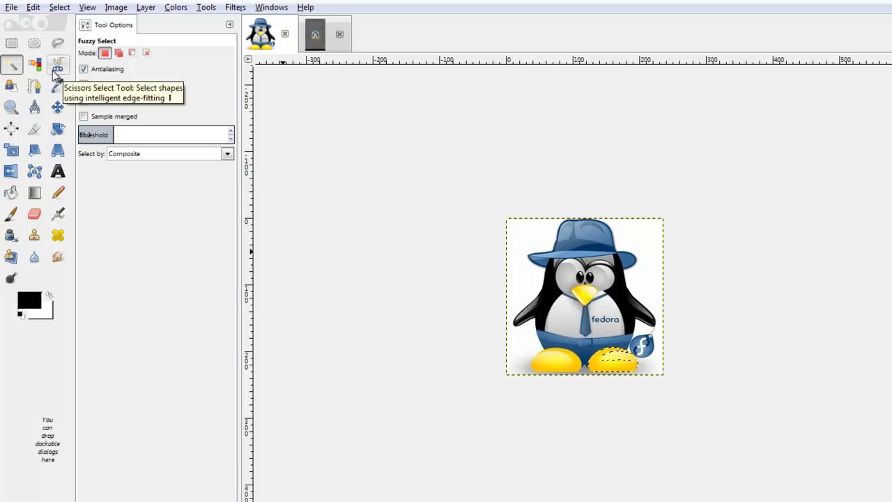
Choose Scissors Select and clear the existing right-foot selection.
click(57, 70)
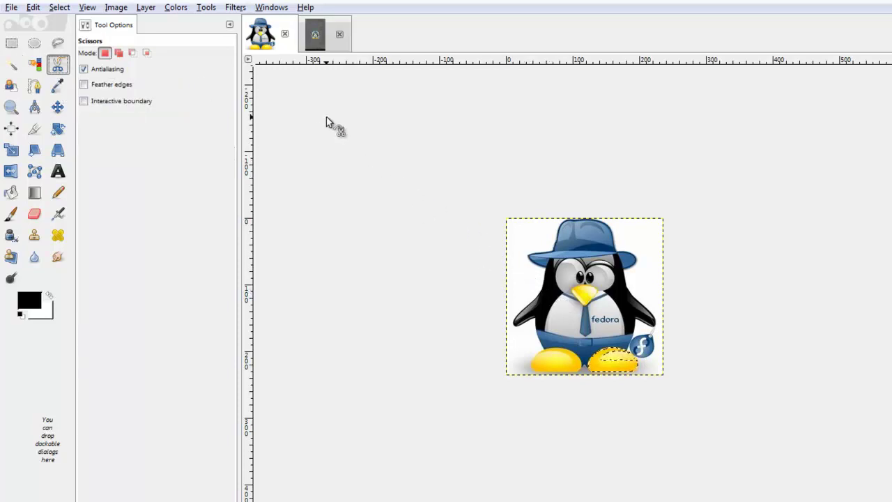
click(53, 9)
click(89, 38)
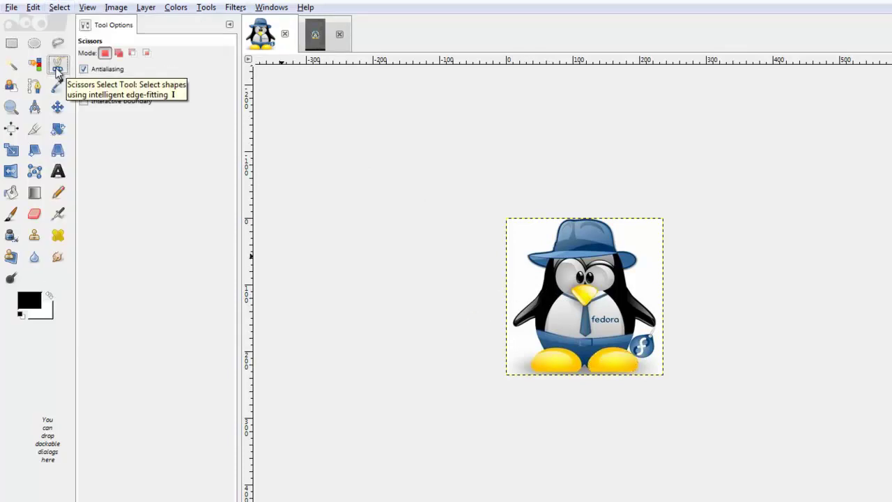
Place scissors edge points from the left foot up the left side and across the hat.
click(530, 360)
click(534, 339)
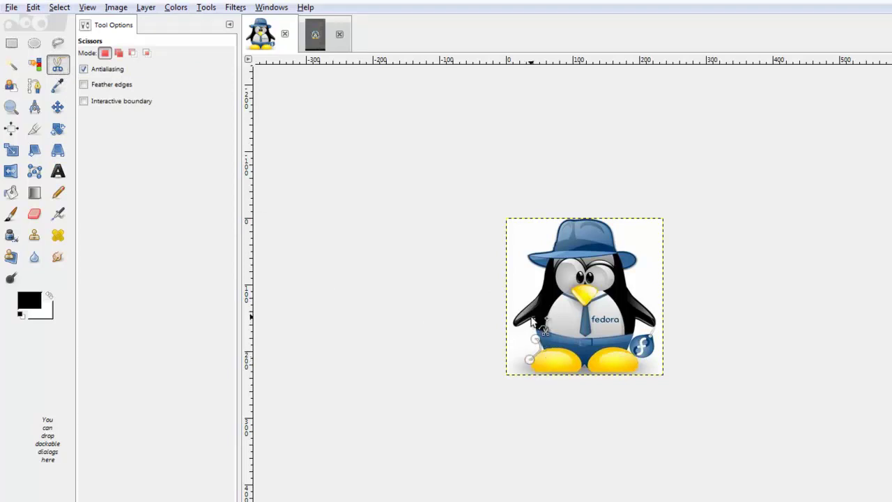
click(516, 323)
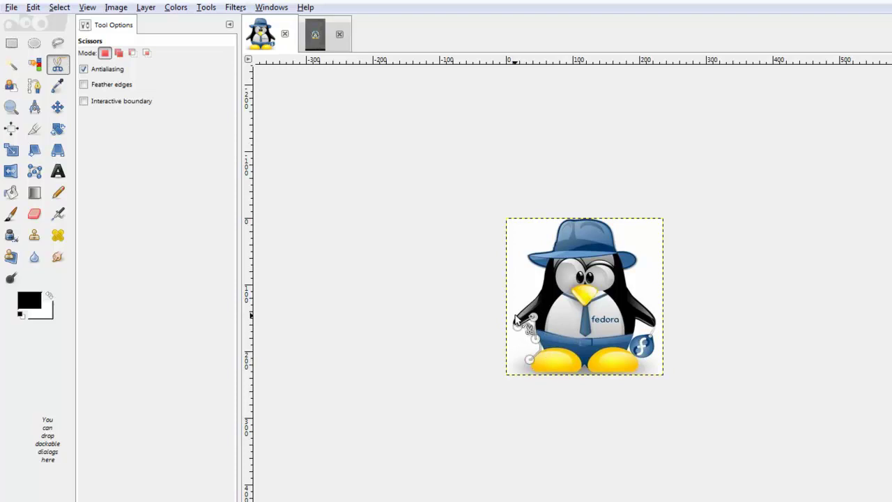
click(539, 287)
click(537, 263)
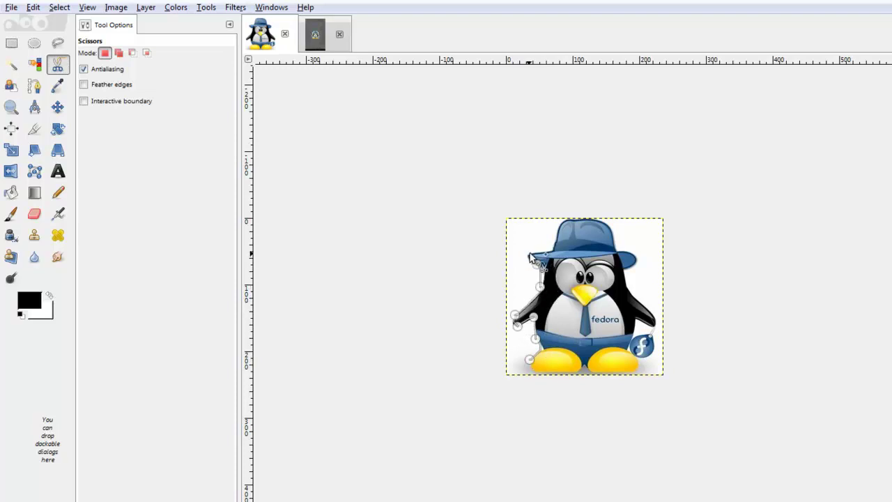
click(560, 220)
click(605, 222)
click(617, 241)
Continue the outline down the right side and under the feet, close it, and convert it to a selection.
click(631, 257)
click(630, 290)
click(654, 314)
click(635, 330)
click(631, 347)
click(640, 365)
click(627, 370)
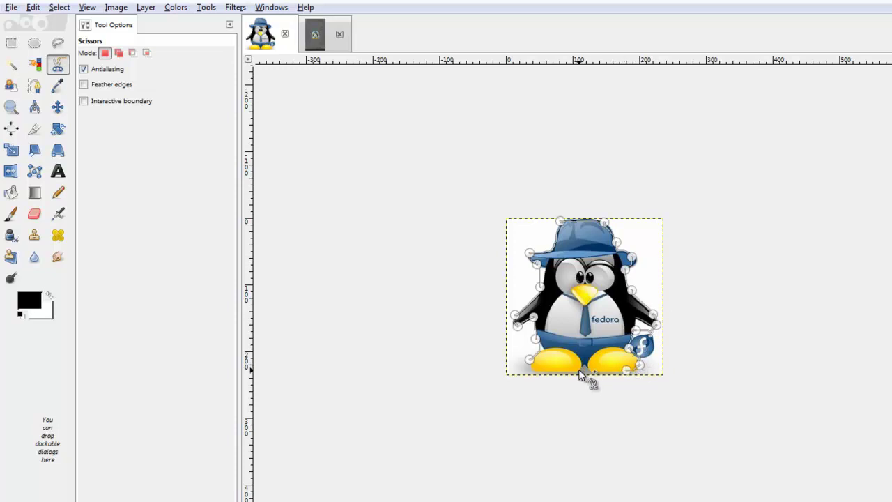
click(589, 370)
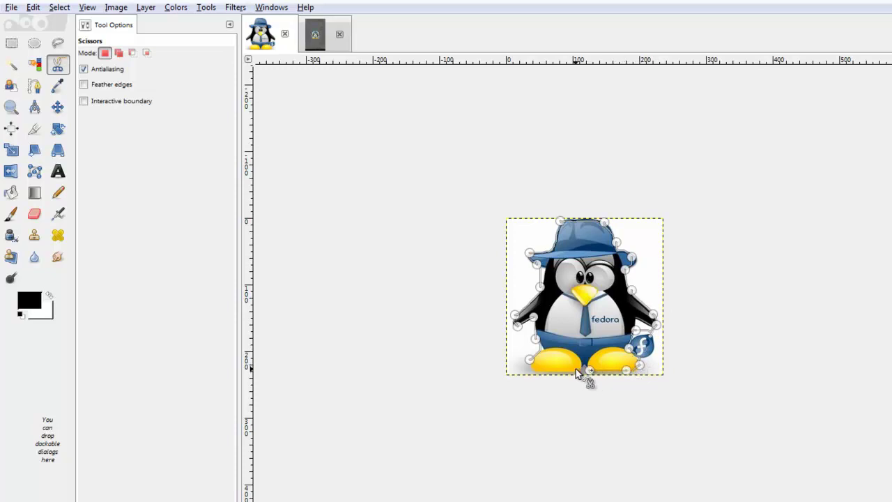
click(528, 361)
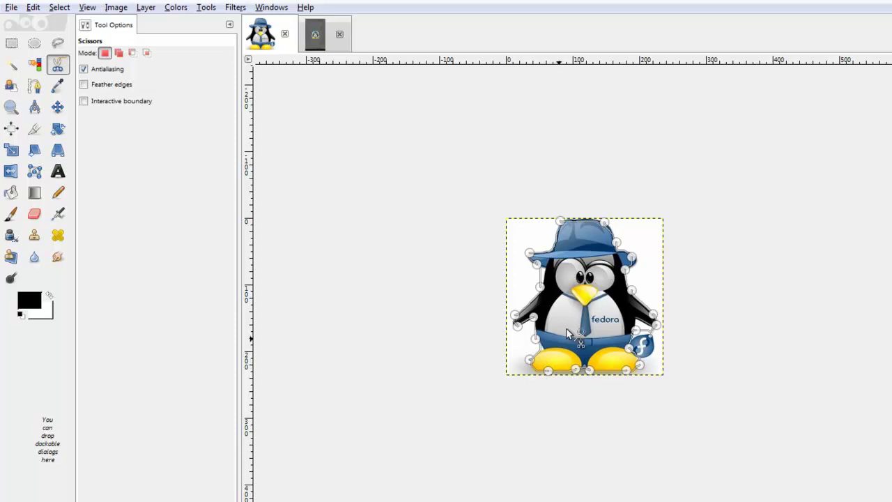
click(585, 315)
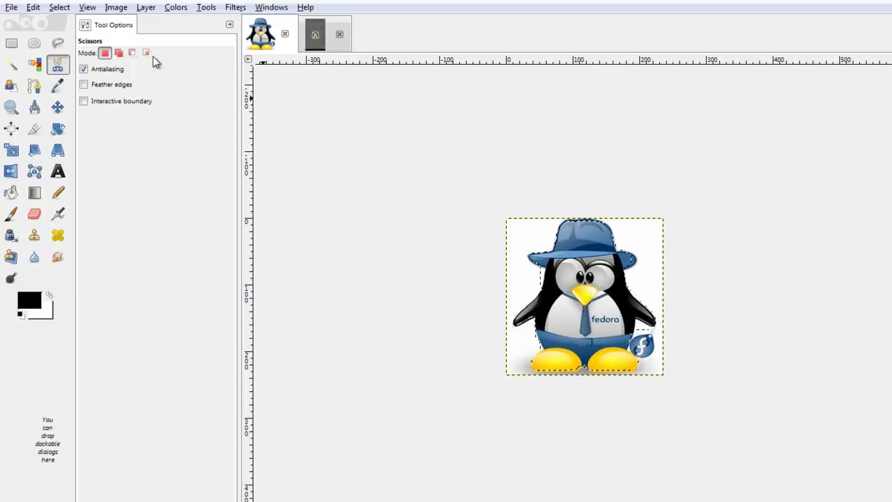
Cut the selected penguin, paste it onto the Arabic document page, and drag it lower.
click(36, 9)
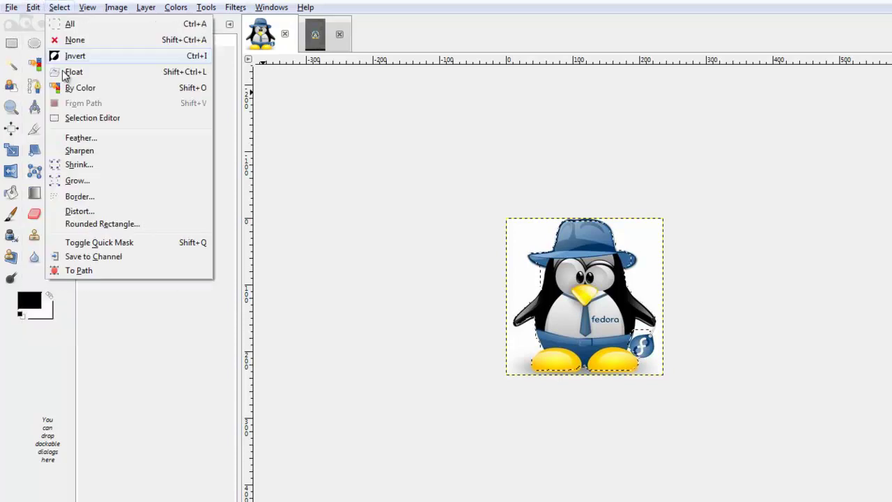
click(47, 87)
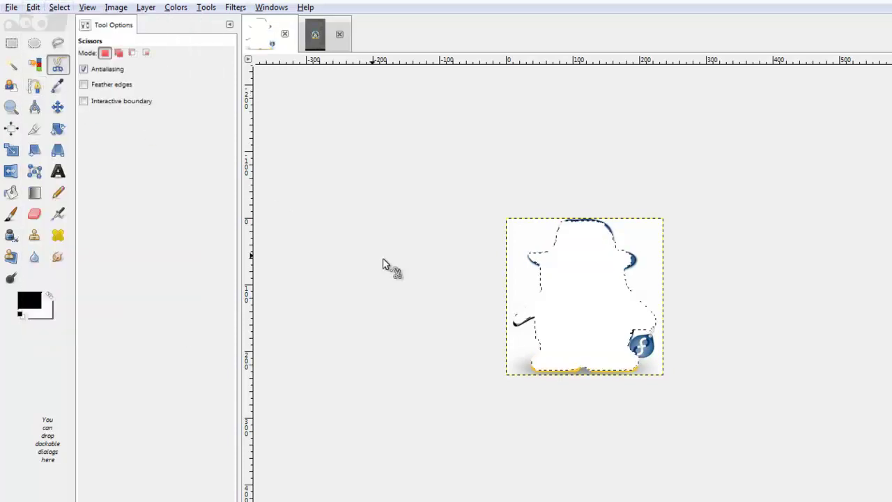
click(311, 36)
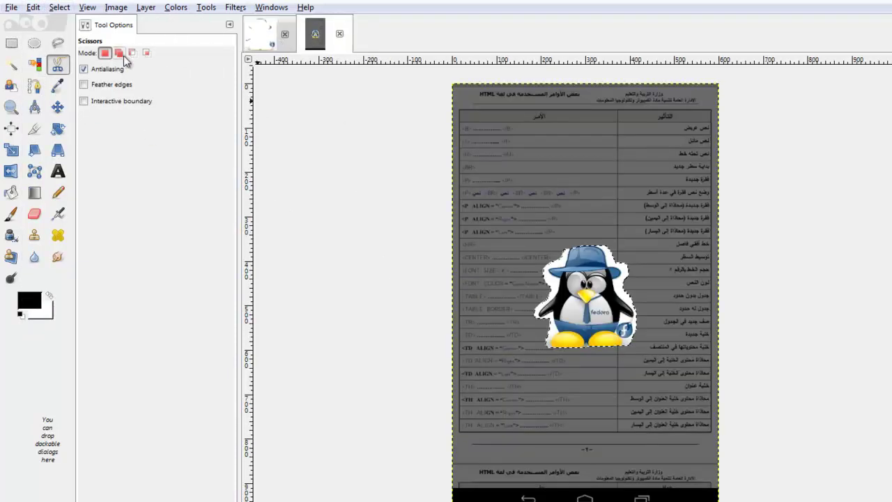
click(33, 9)
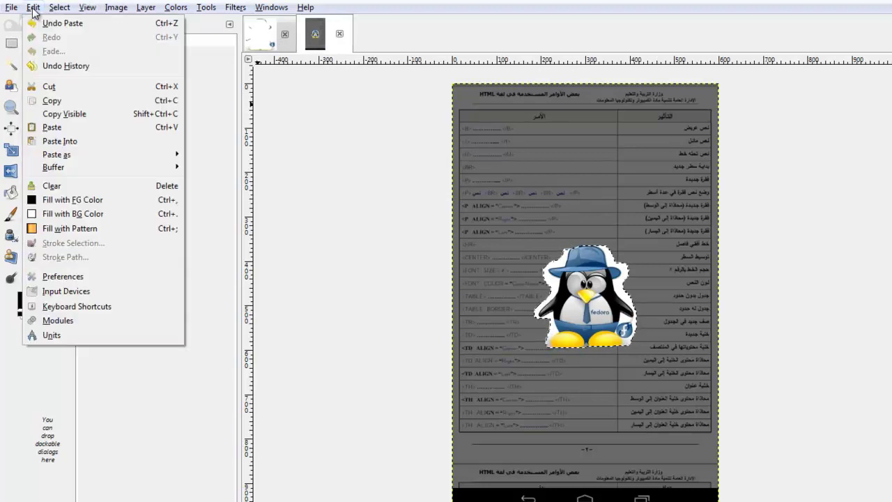
click(75, 127)
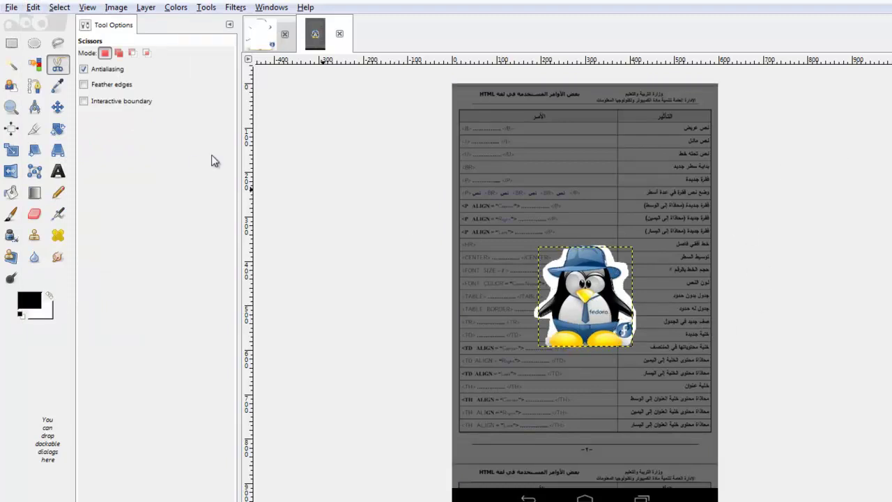
click(59, 104)
drag(609, 312, 591, 423)
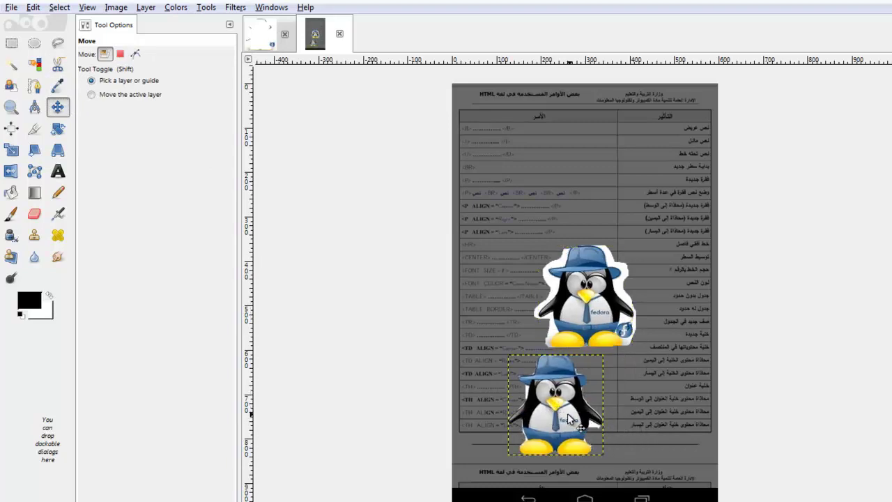